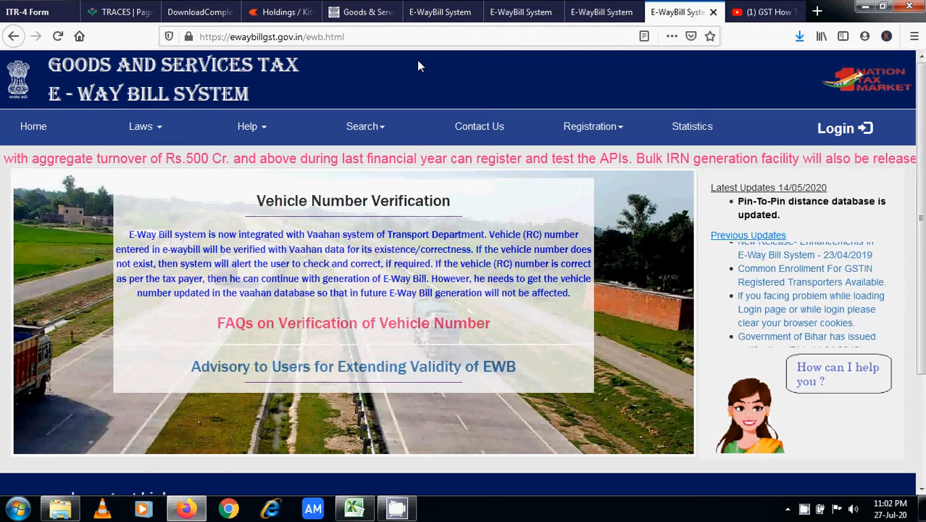
- Choose e-Way Bill Registration from the Registration menu
left_click(588, 126)
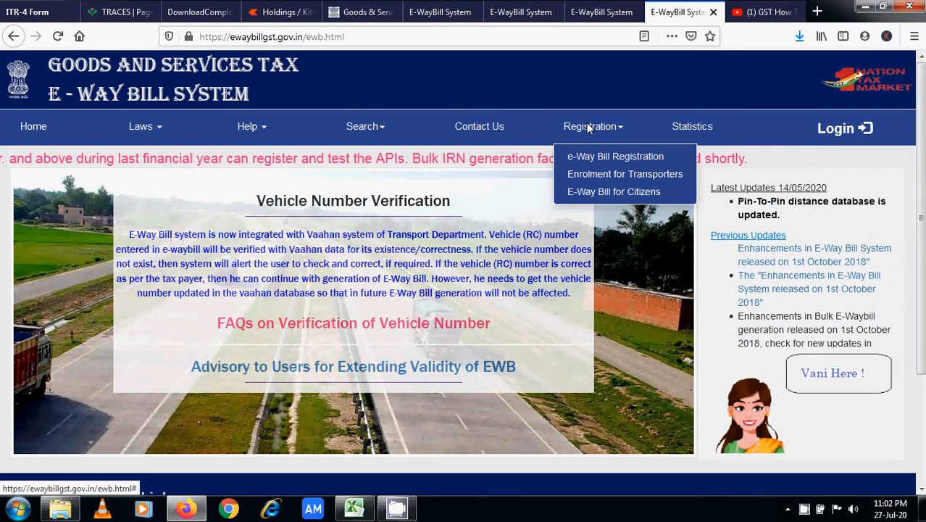
left_click(609, 165)
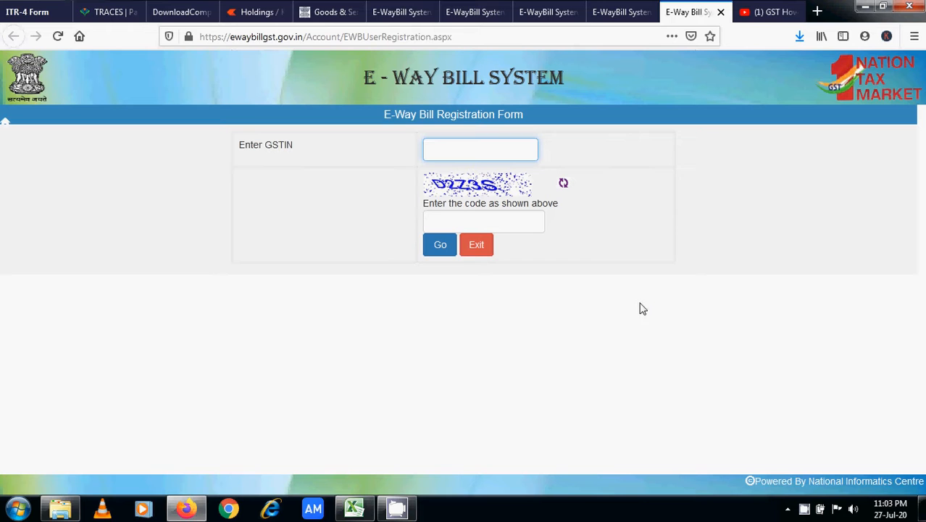
- Leave the registration form, open Login, and enter the username, password and captcha code
left_click(477, 247)
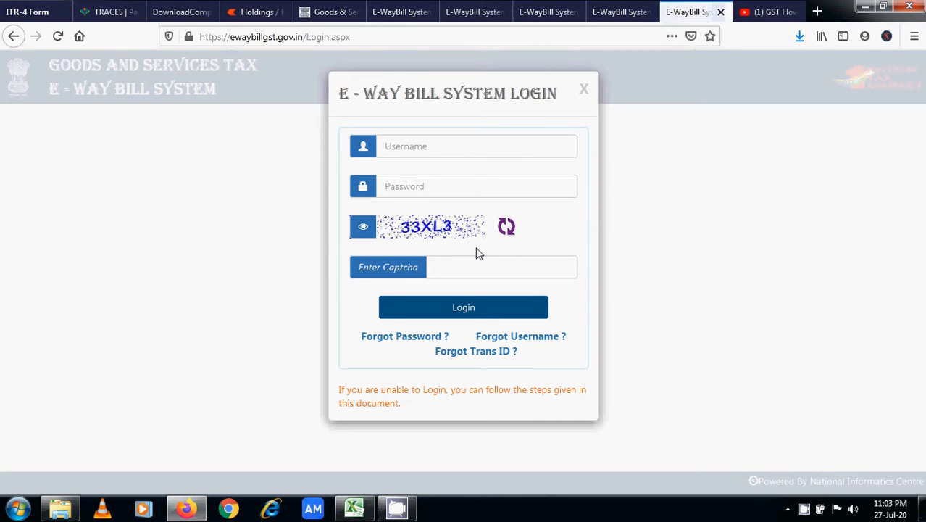
left_click(583, 89)
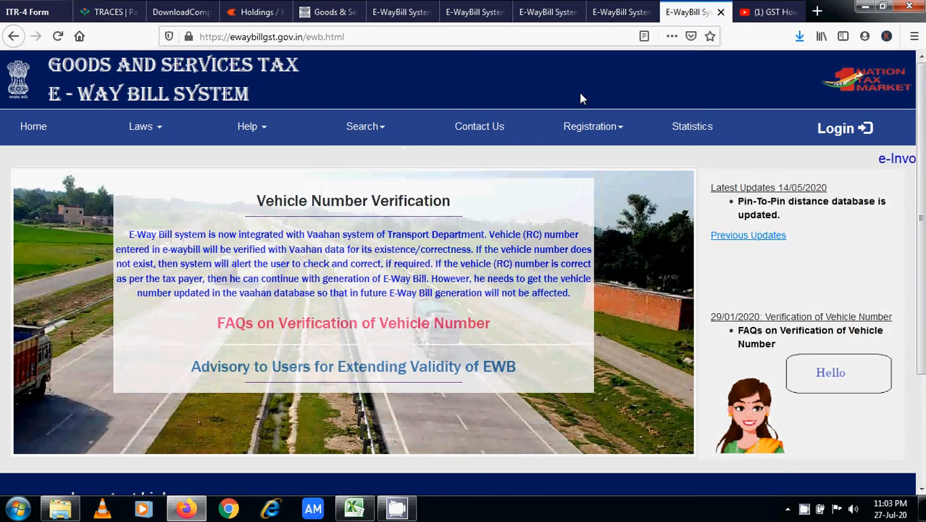
left_click(841, 129)
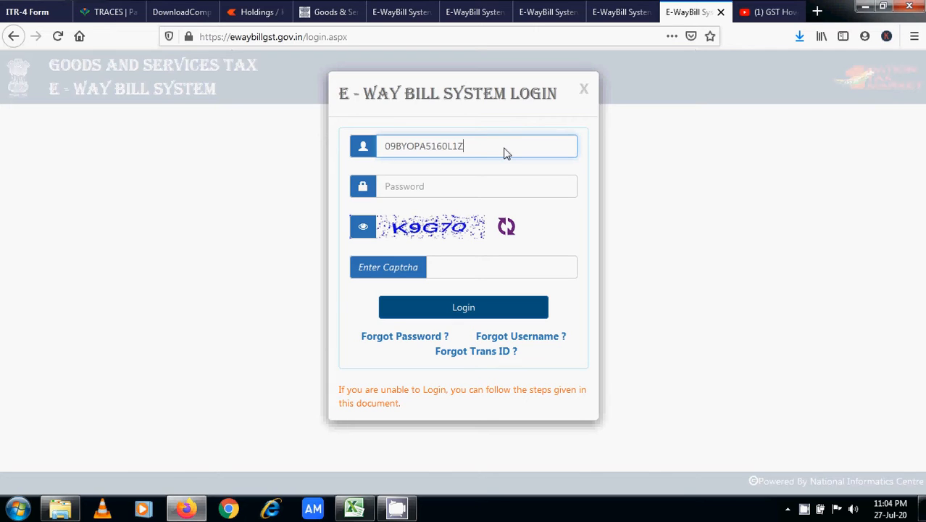
left_click(497, 194)
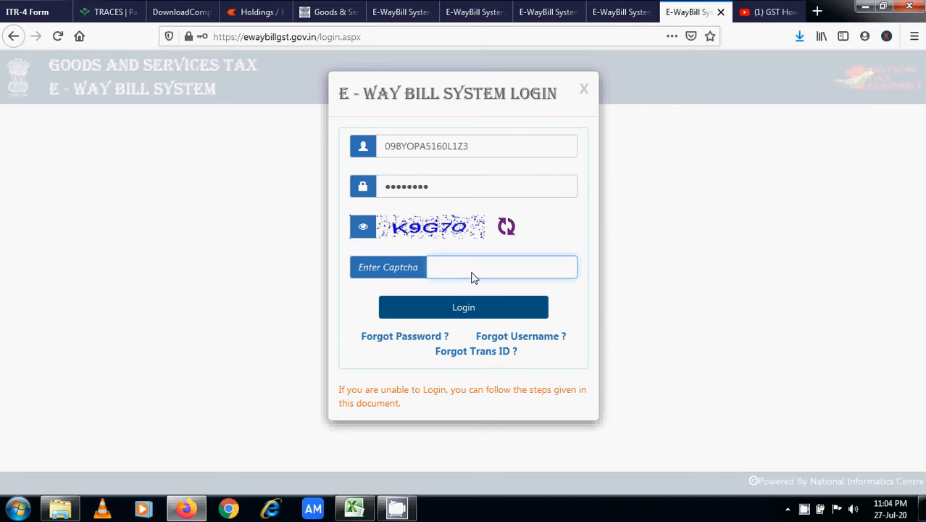
type("K9G7Q")
- Submit the login, decline saving it in Firefox, and start a new e-way bill from the e-Waybill menu
left_click(474, 309)
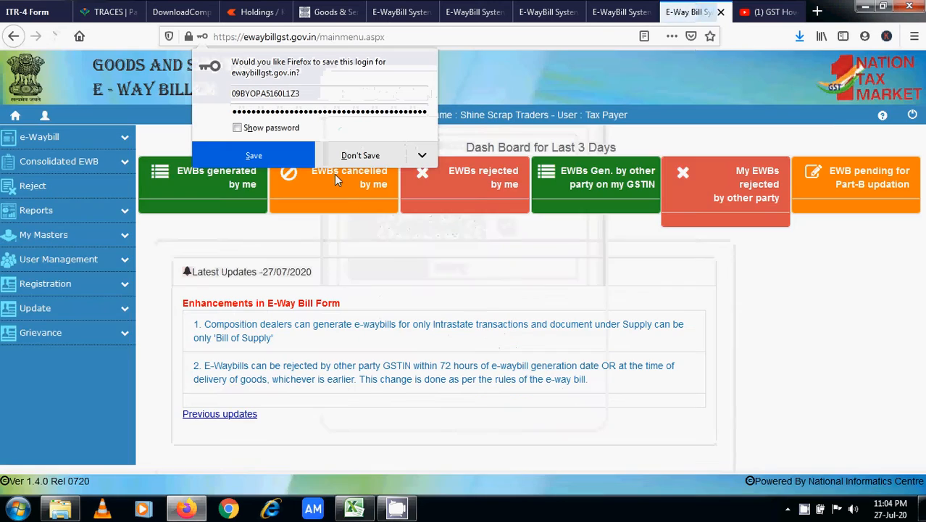
left_click(347, 151)
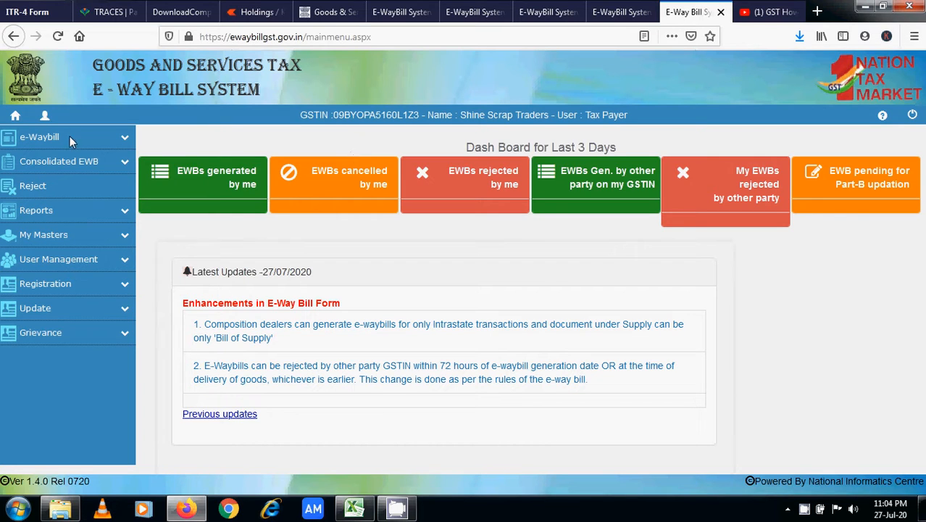
left_click(123, 139)
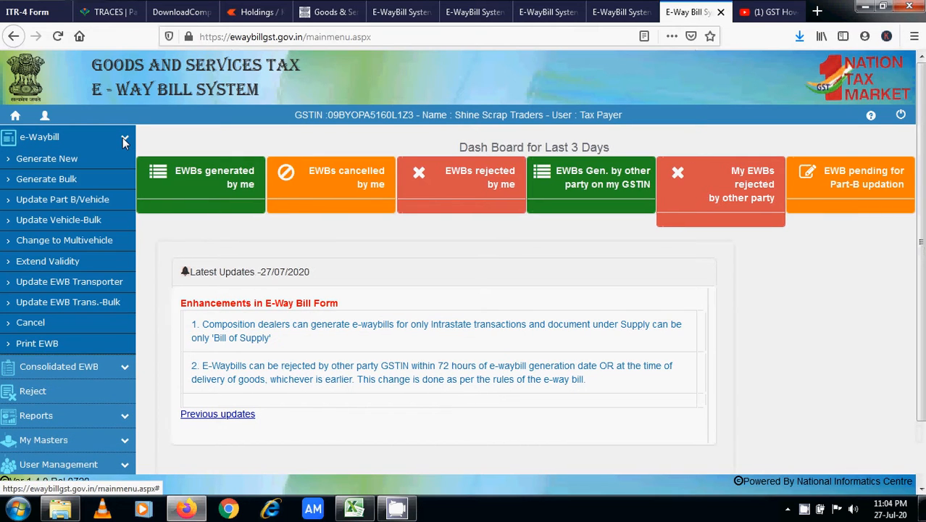
left_click(52, 161)
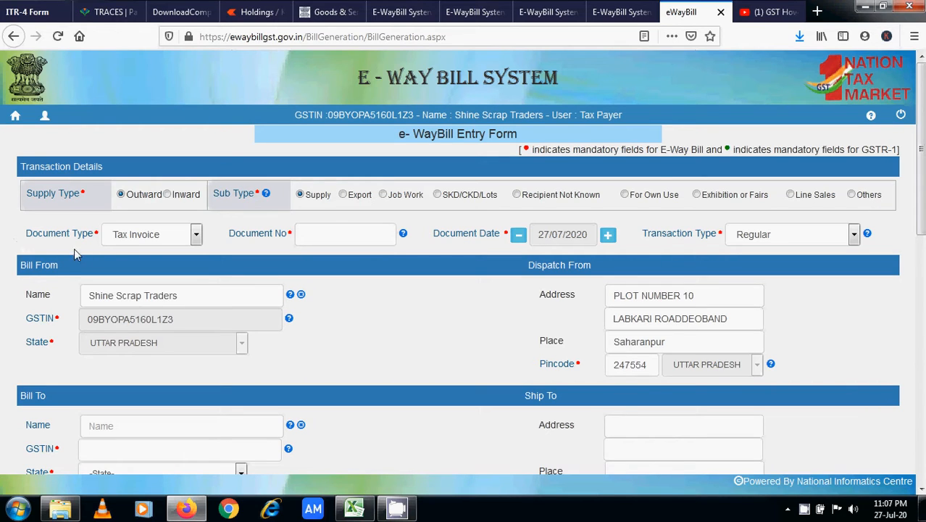
- Set Document Type to Tax Invoice, Document No. to 24, and Transaction Type to Regular
left_click(161, 239)
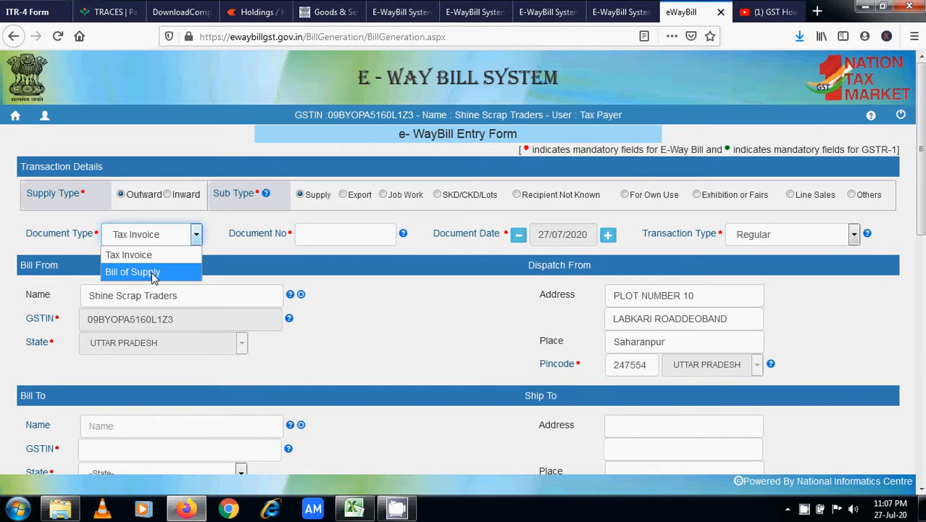
left_click(159, 259)
left_click(324, 239)
type("24")
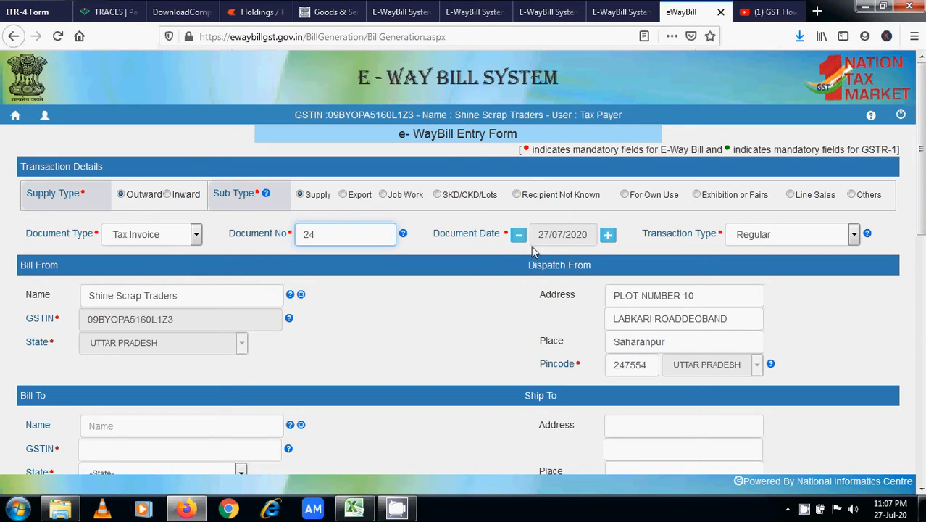
left_click(779, 242)
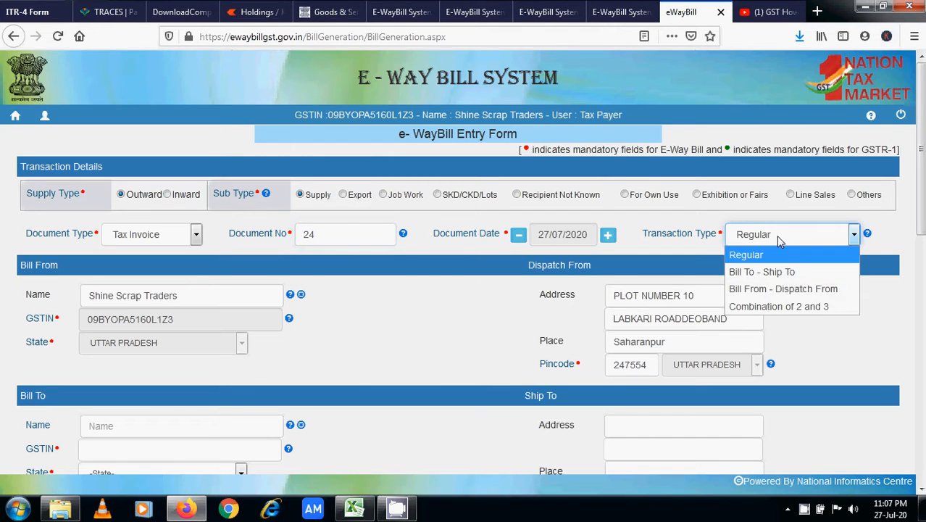
left_click(841, 249)
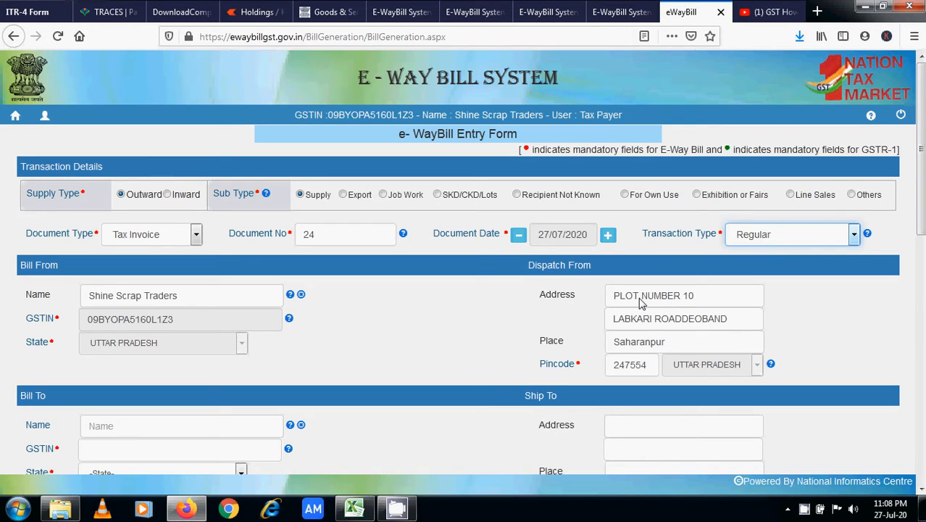
- Type the recipient's GSTIN into the Bill To GSTIN field
scroll(464, 290, "down", 4)
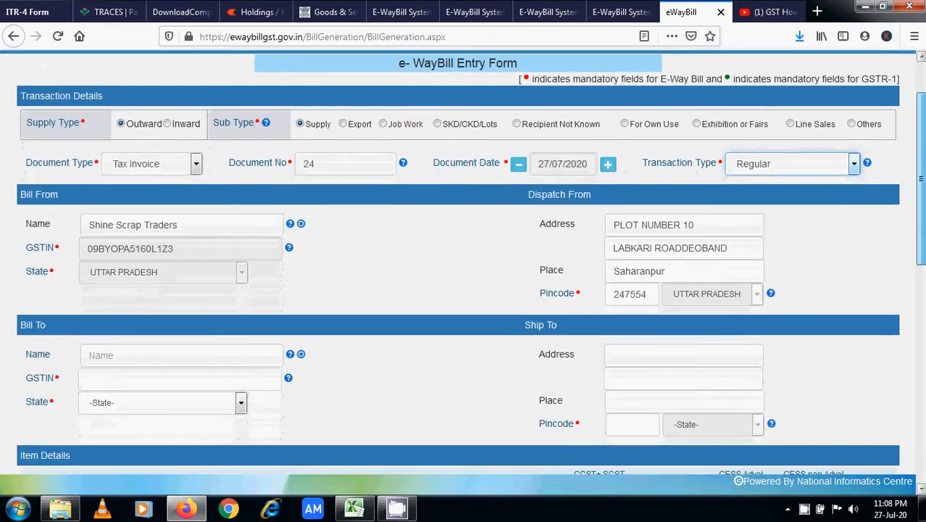
scroll(464, 290, "down", 2)
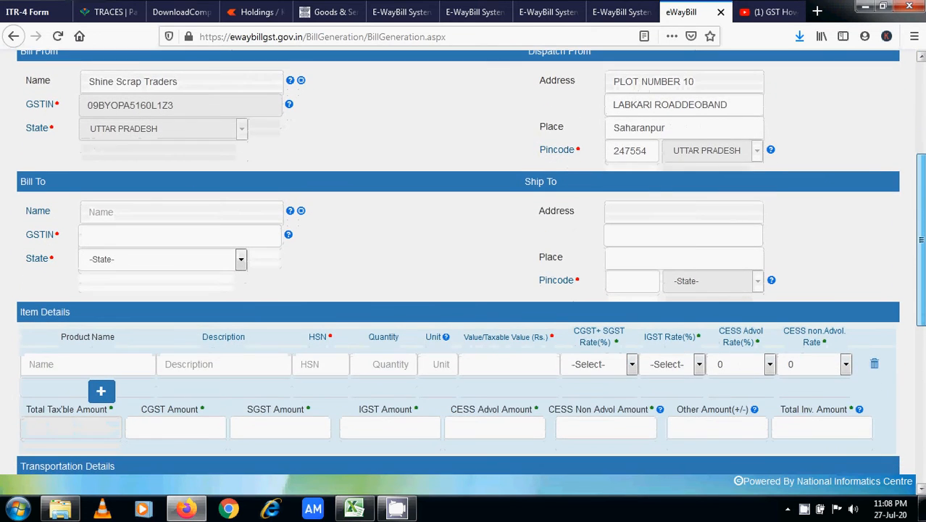
scroll(597, 96, "up", 1)
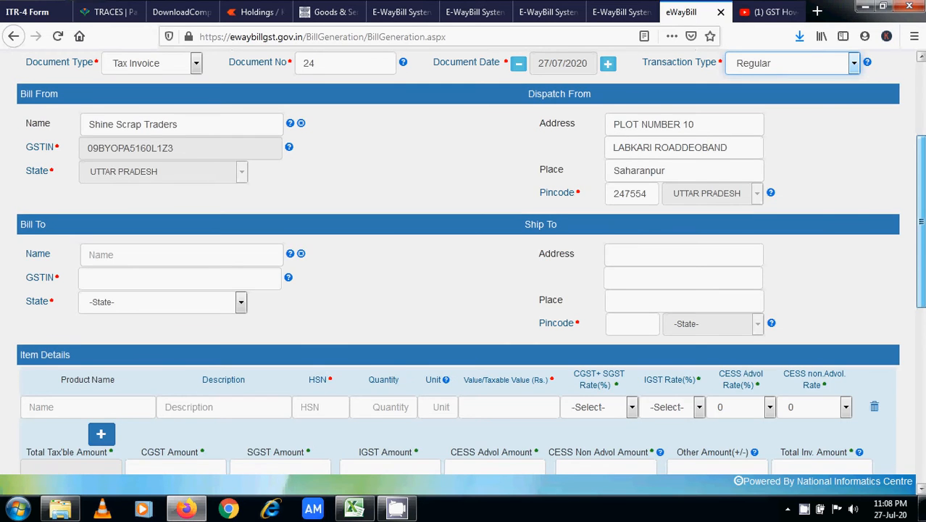
scroll(615, 131, "down", 3)
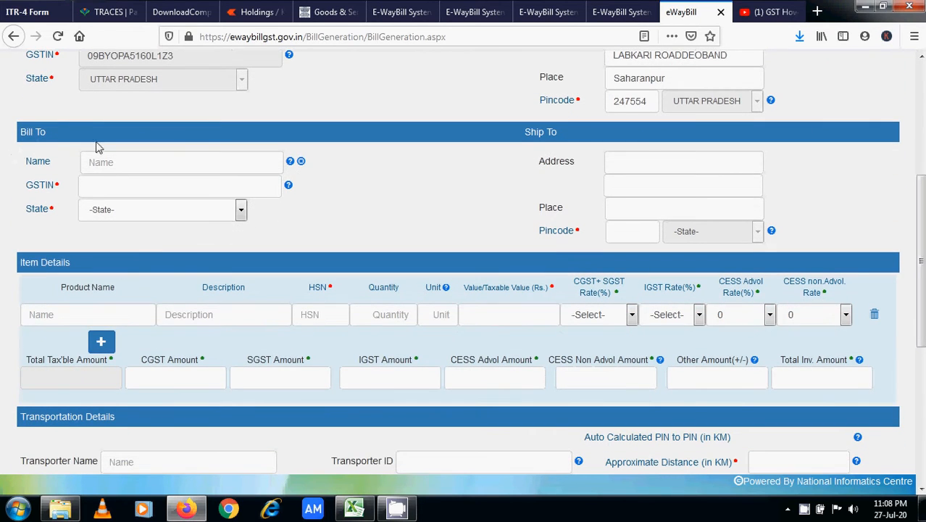
left_click(127, 166)
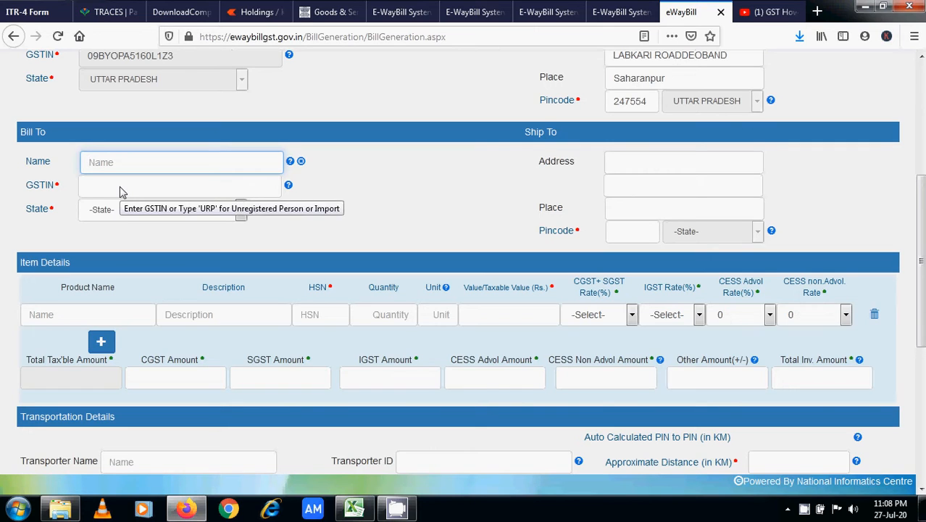
left_click(122, 192)
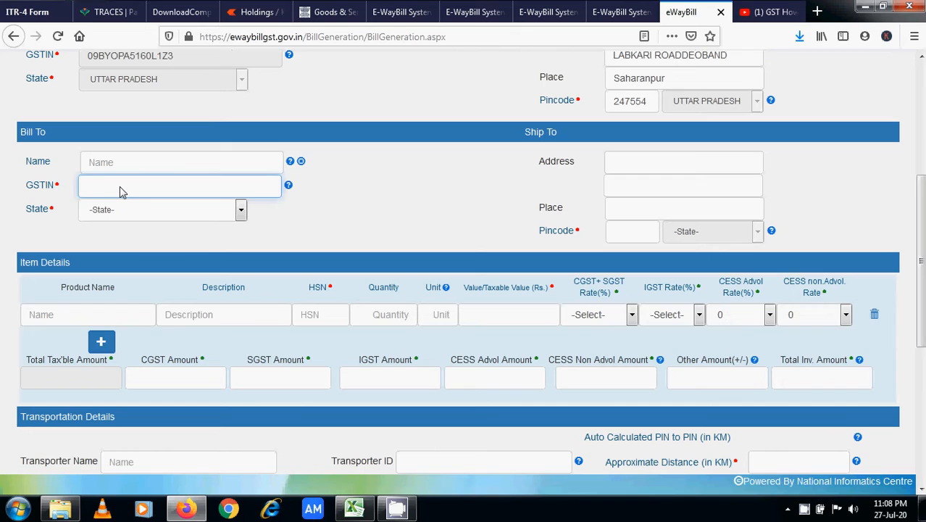
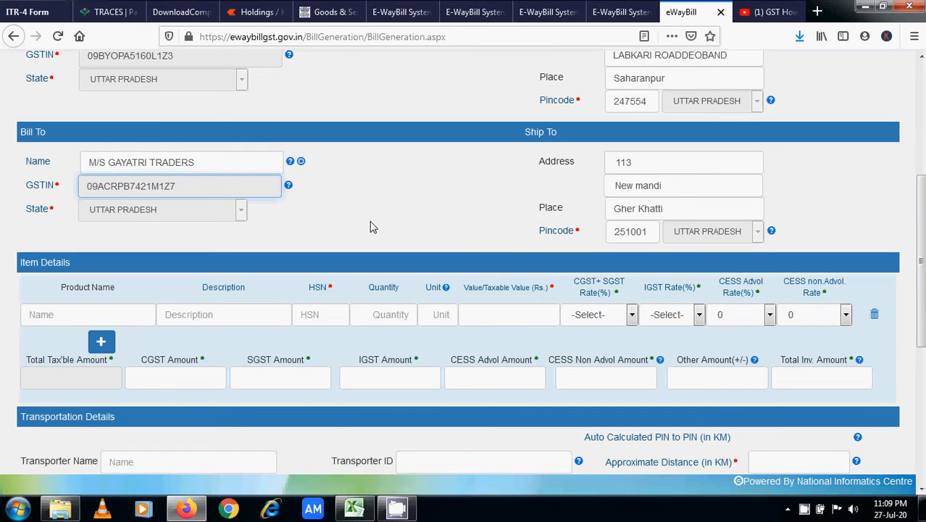
scroll(675, 209, "up", 1)
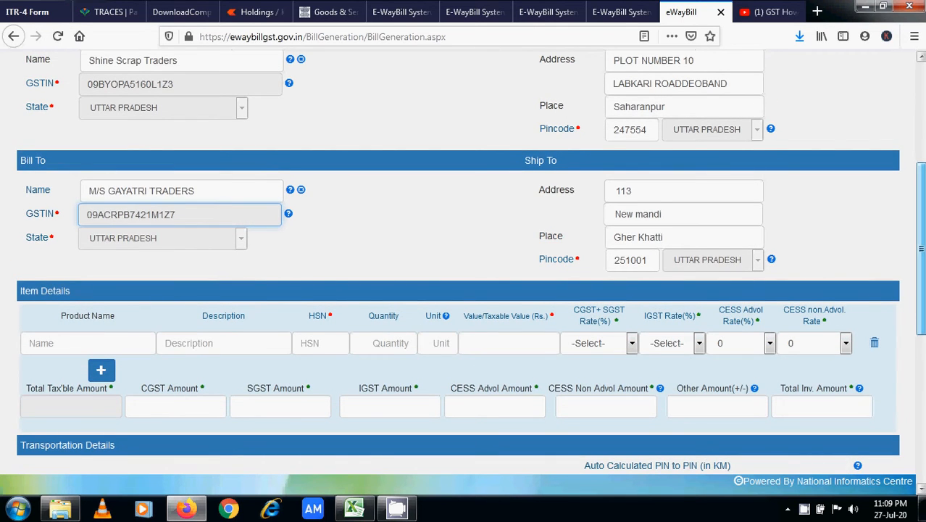
scroll(544, 213, "up", 1)
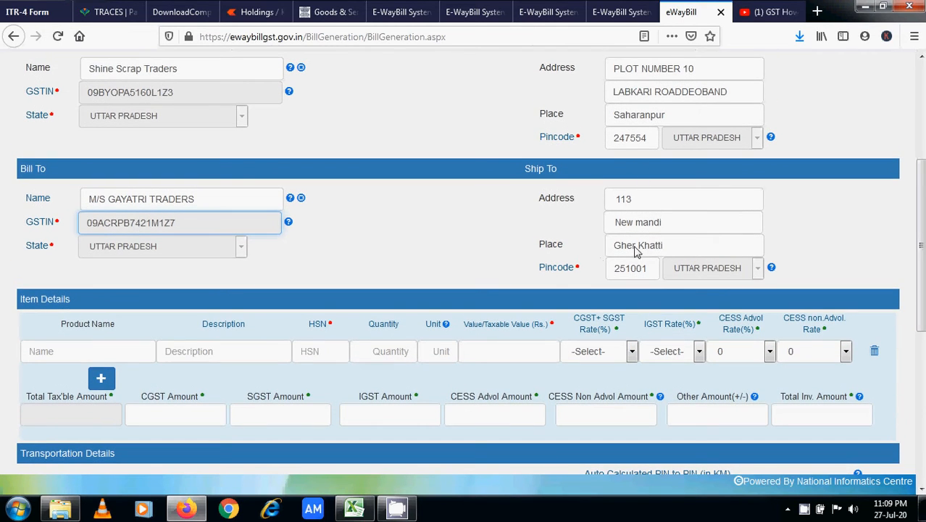
scroll(641, 248, "down", 1)
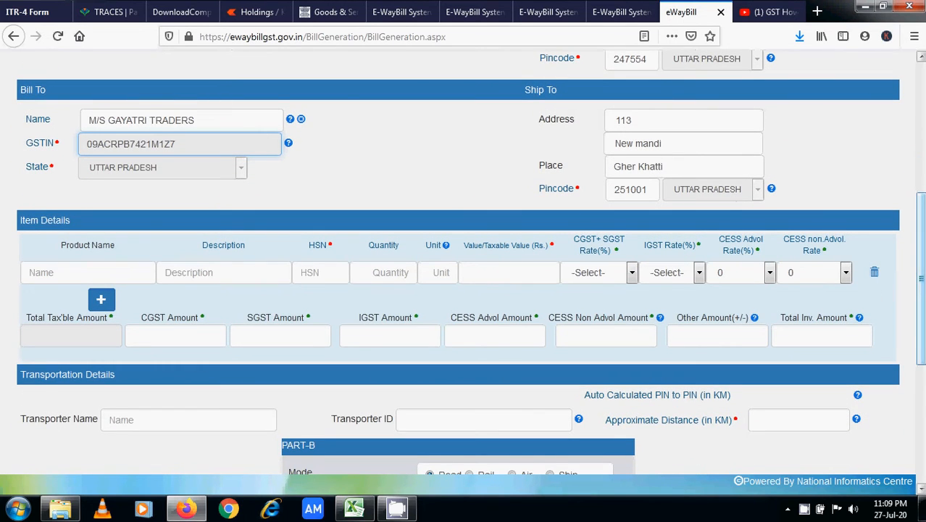
scroll(464, 260, "down", 1)
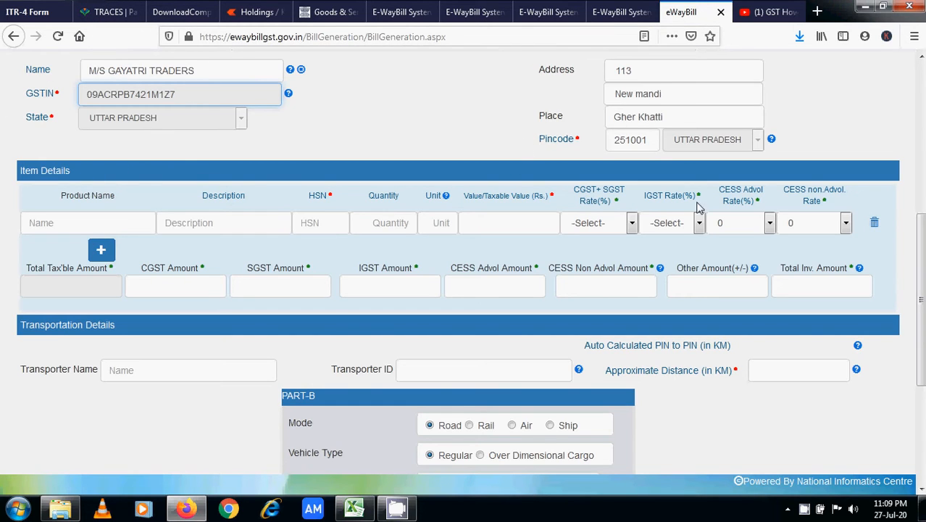
scroll(921, 297, "down", 1)
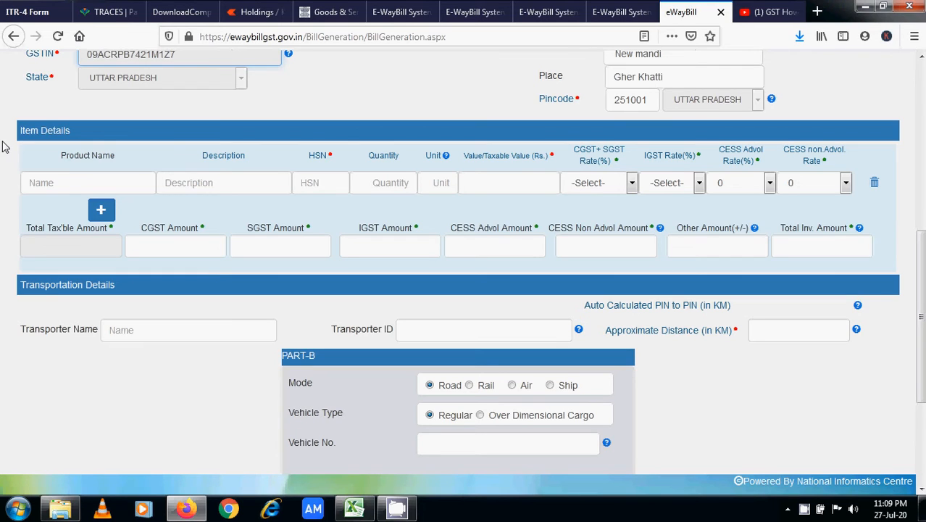
- Enter 'Waste Paper' as the product name and copy it into the item description
left_click(62, 187)
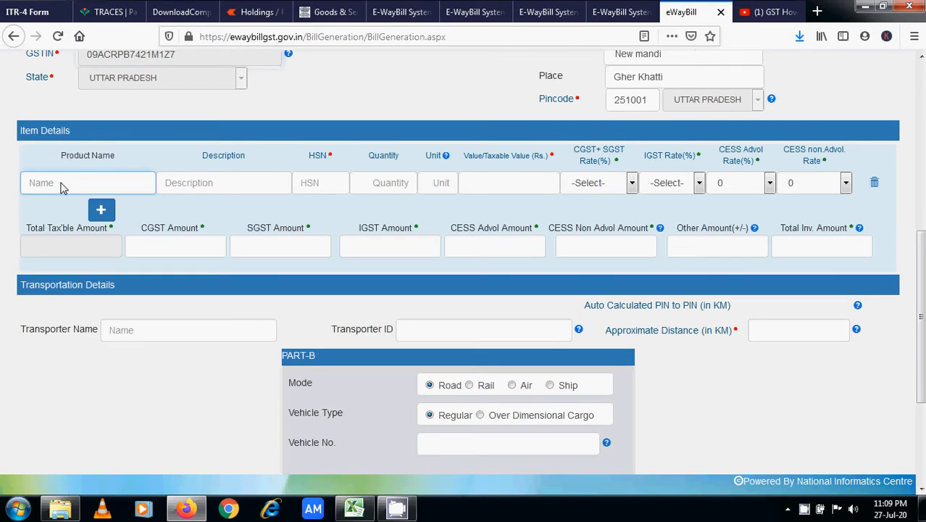
type("w")
key("BackSpace")
type("Wa")
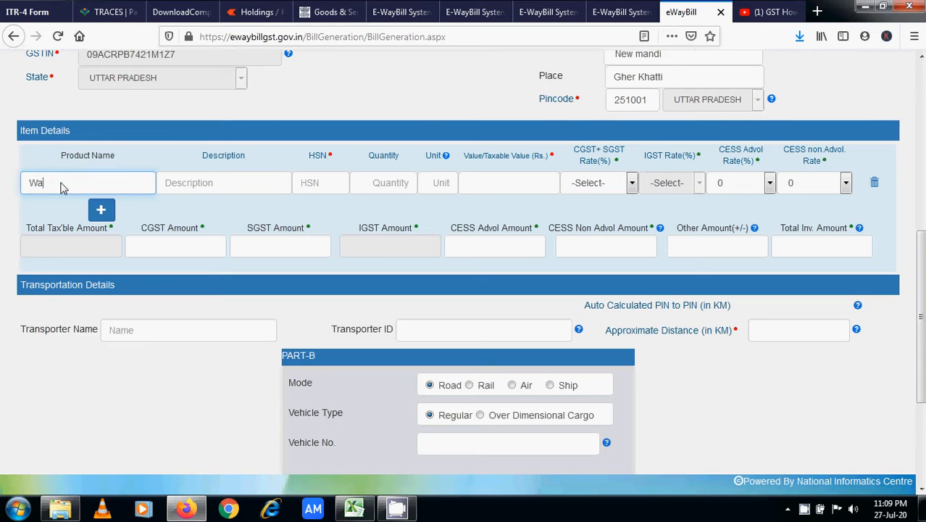
type("ste Paper")
left_click(224, 189)
left_click_drag(105, 189, 22, 188)
key("ctrl+c")
left_click(218, 184)
key("ctrl+v")
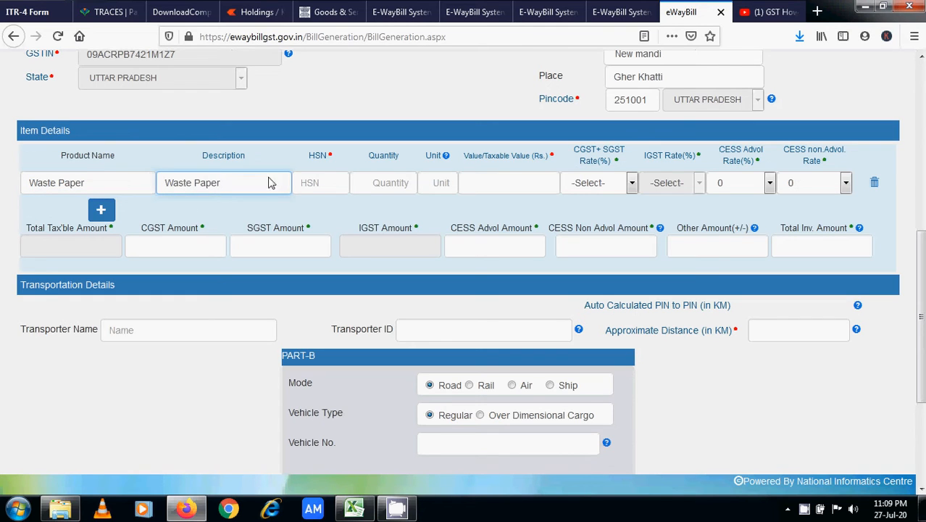
- Enter HSN 4707, quantity 6025 KGS and taxable value 72300, then show the CGST+SGST rates
left_click(332, 184)
left_click(332, 184)
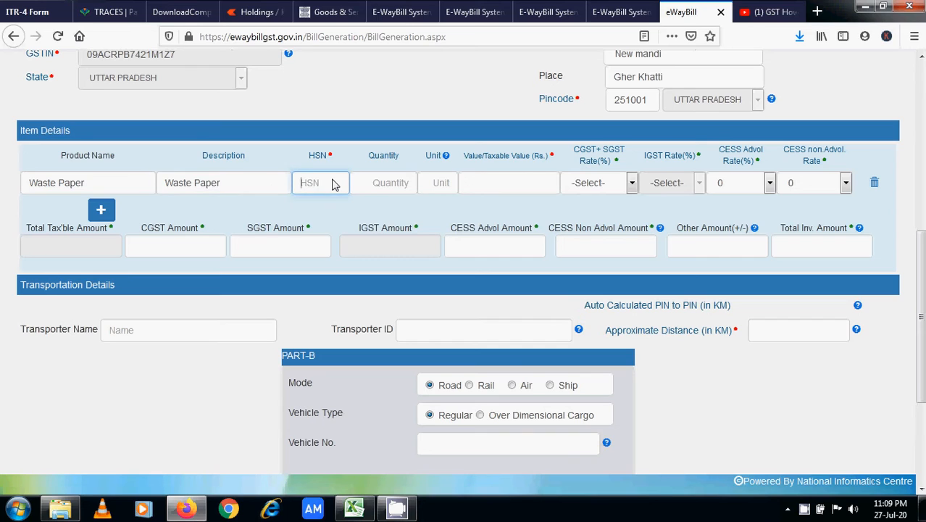
type("47")
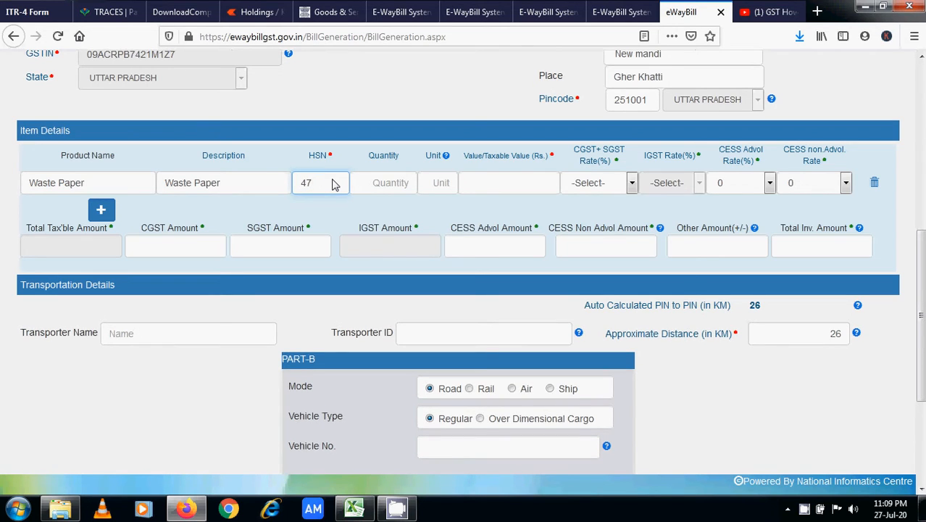
type("07")
left_click(394, 194)
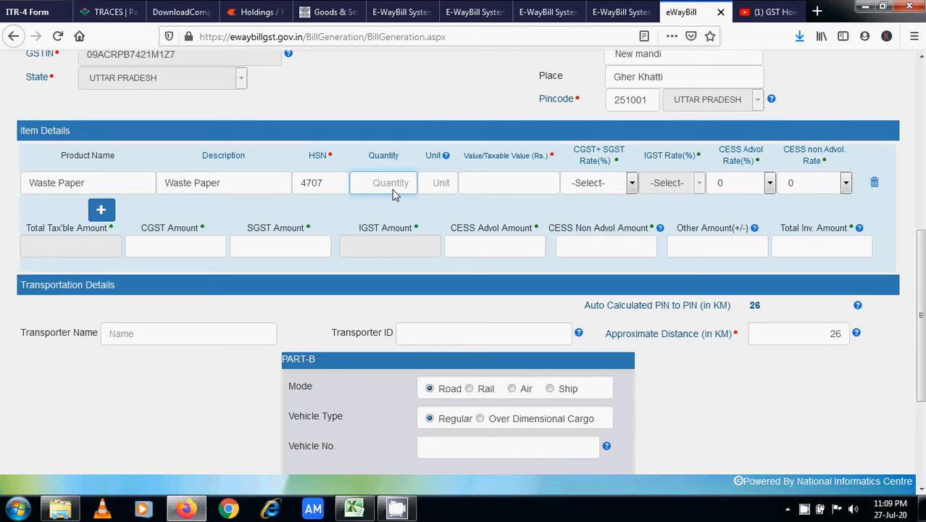
type("6025")
left_click(446, 187)
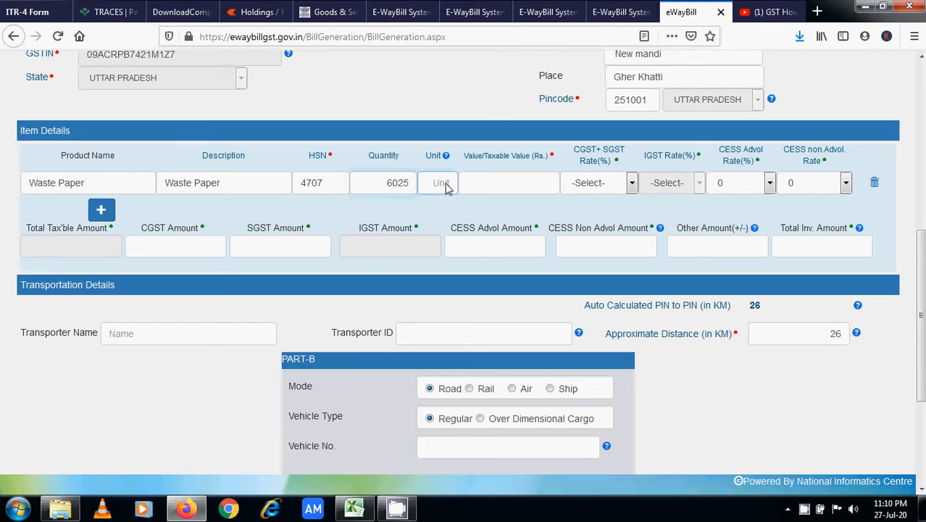
type("KGS")
left_click(513, 191)
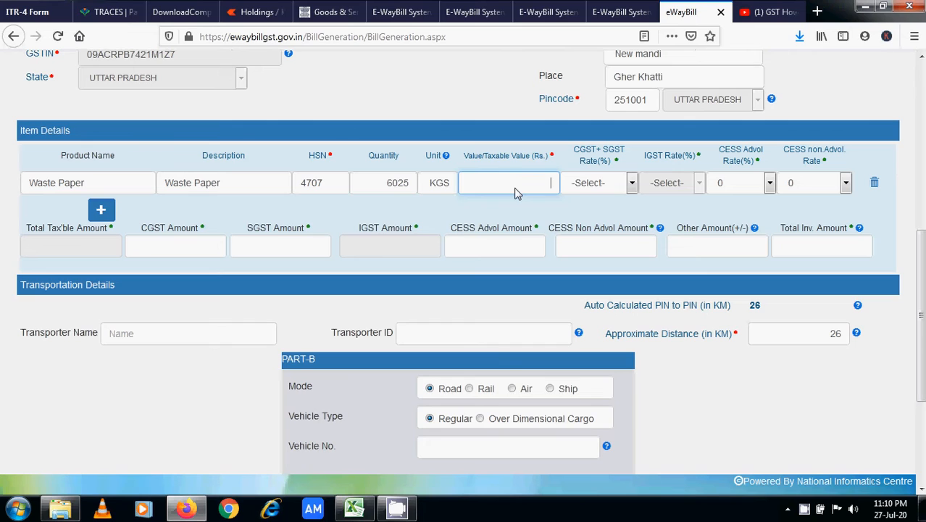
type("72300")
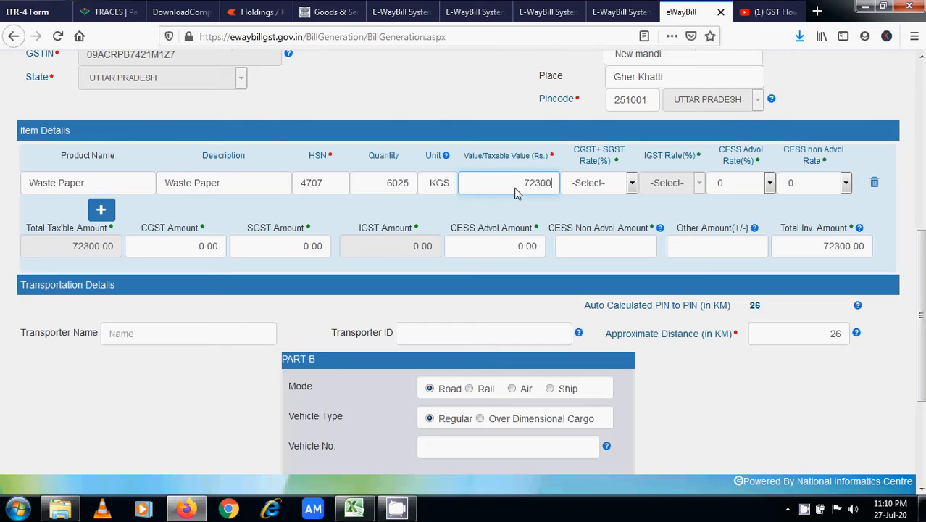
left_click(627, 185)
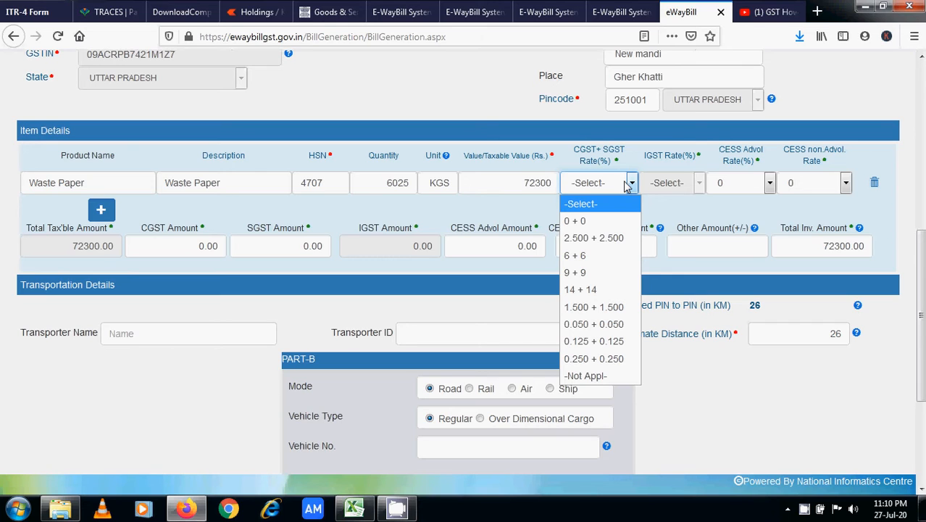
- Apply the 2.500 + 2.500 CGST+SGST rate and zero the CESS non-advol and other amounts
left_click(614, 239)
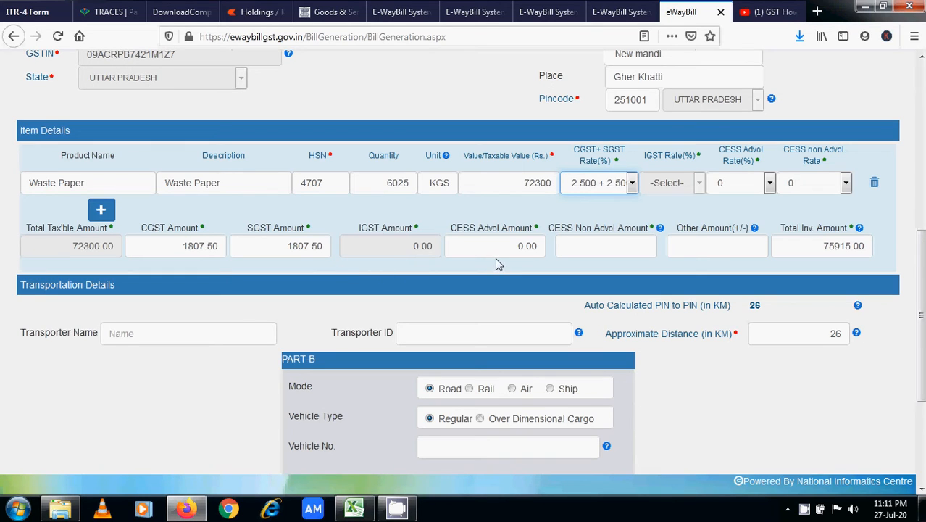
left_click(645, 247)
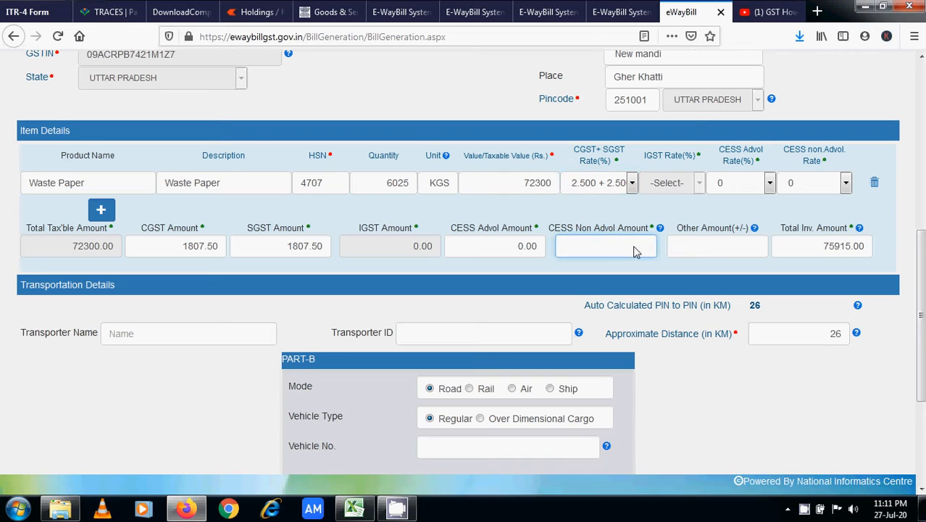
left_click(731, 247)
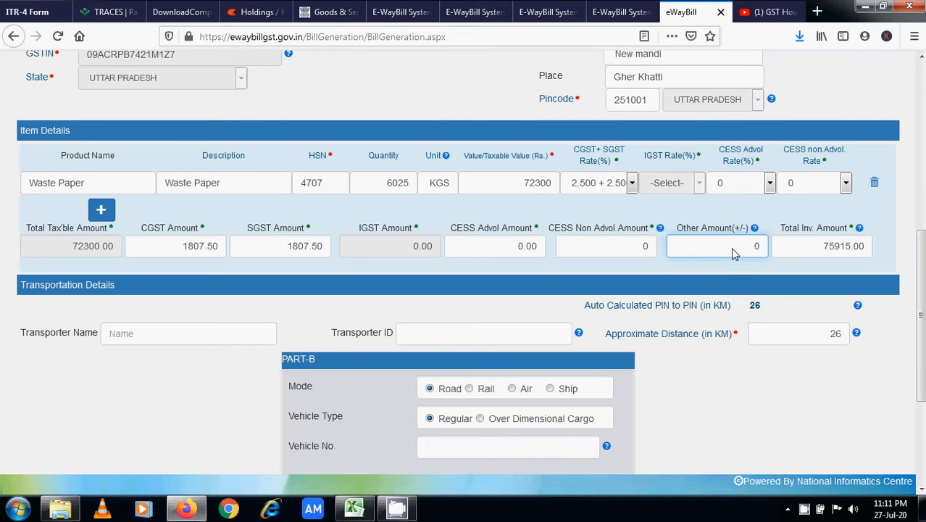
scroll(730, 247, "down", 3)
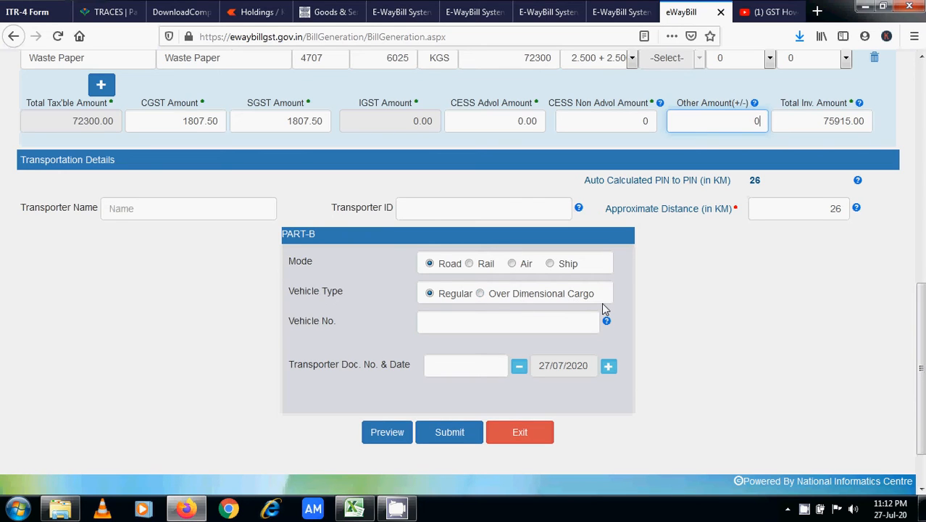
left_click(450, 324)
type("UK")
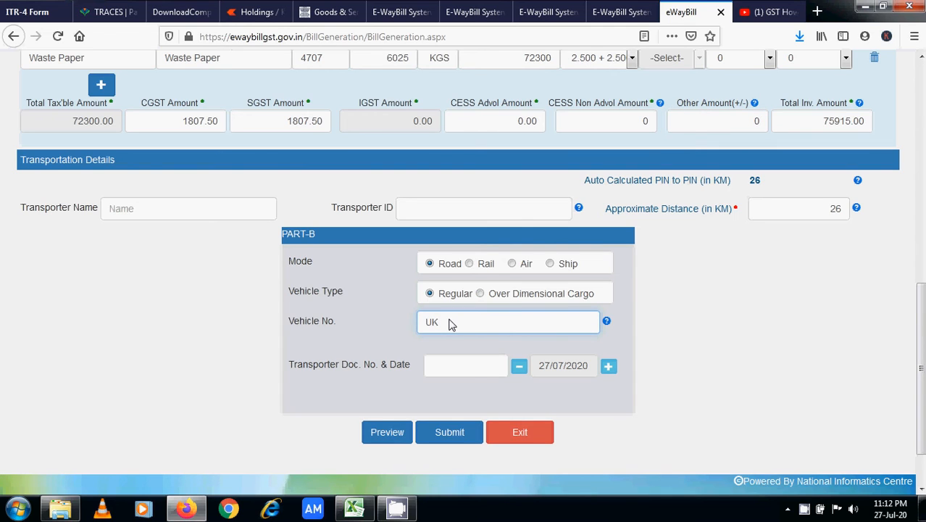
type("17CA3106")
left_click(492, 371)
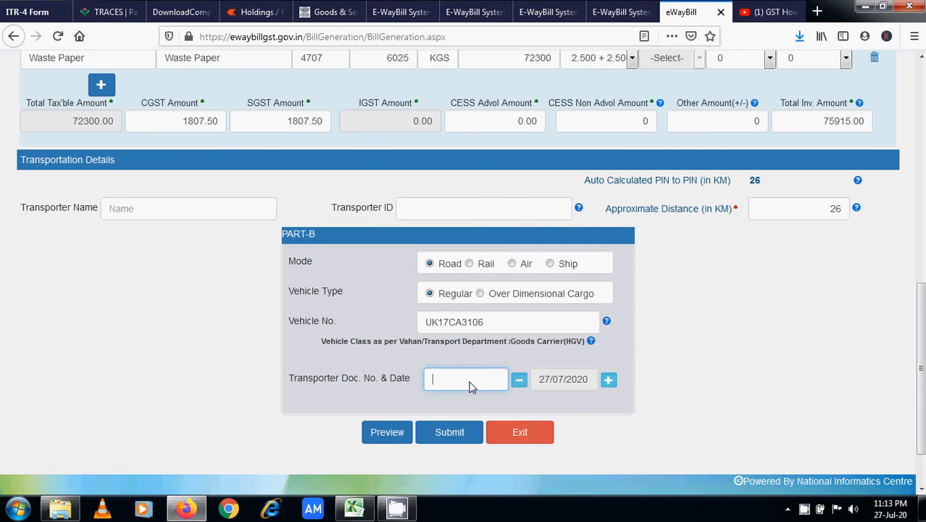
- Preview the e-way bill and scroll through the preview to review its details
left_click(388, 432)
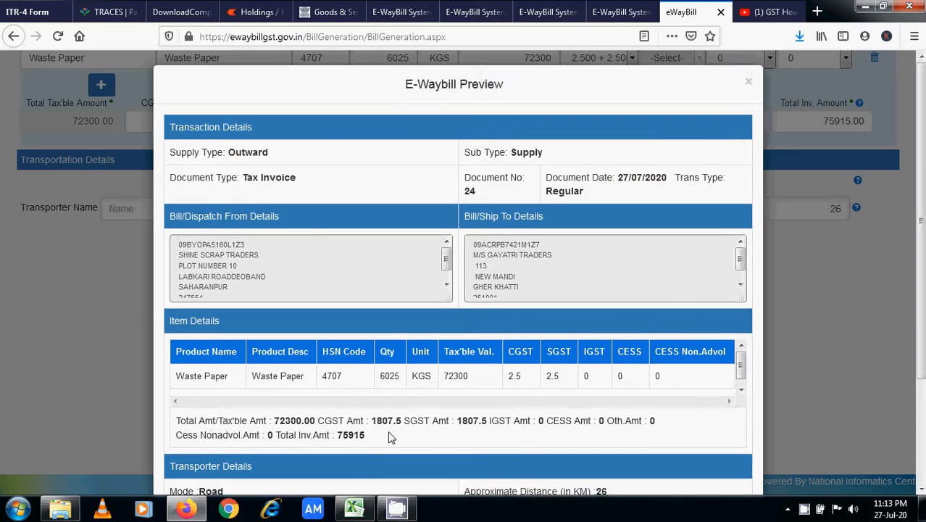
mouse_move(922, 220)
left_mouse_down()
mouse_move(921, 267)
mouse_move(921, 230)
mouse_move(924, 239)
left_mouse_up()
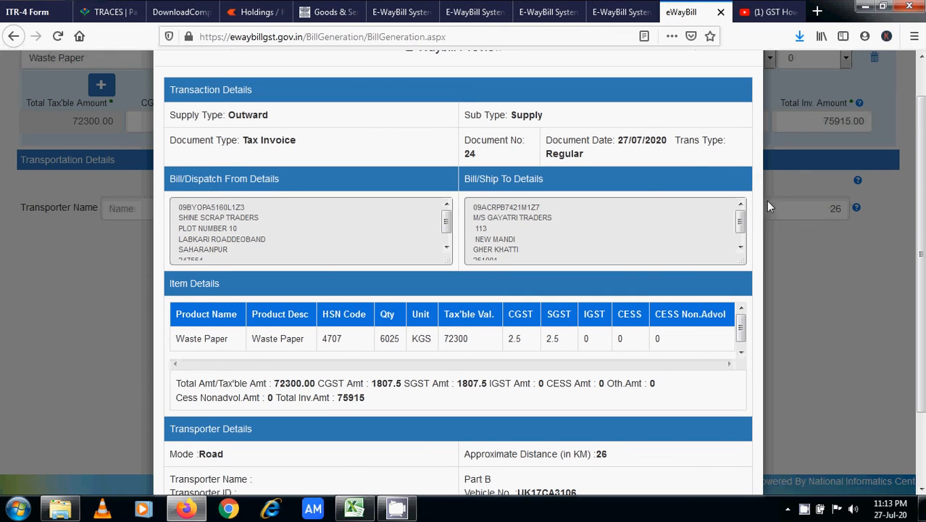
scroll(741, 224, "down", 1)
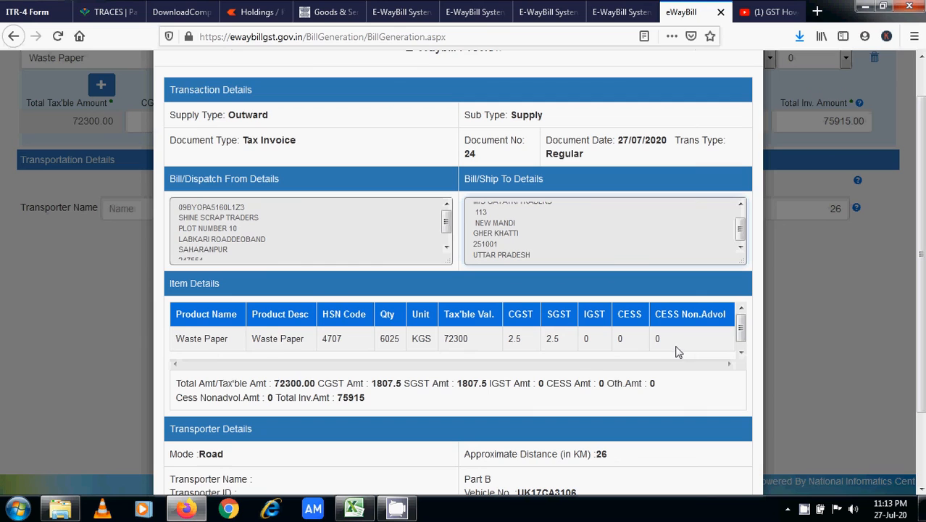
left_click_drag(741, 335, 741, 347)
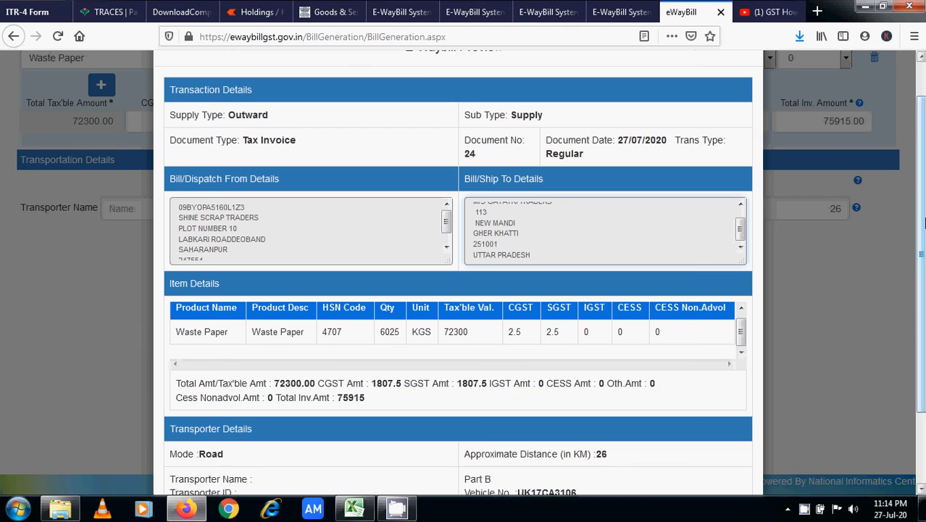
scroll(924, 222, "down", 2)
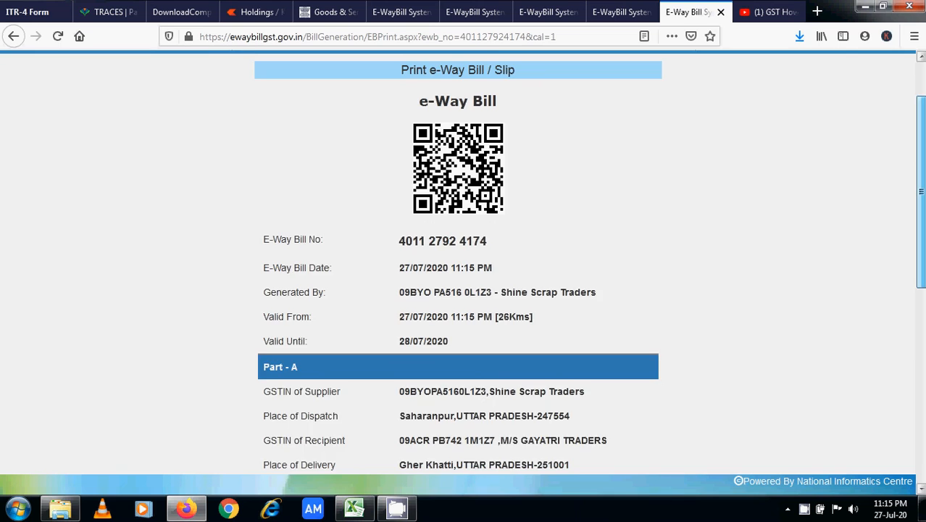
left_click_drag(921, 192, 921, 168)
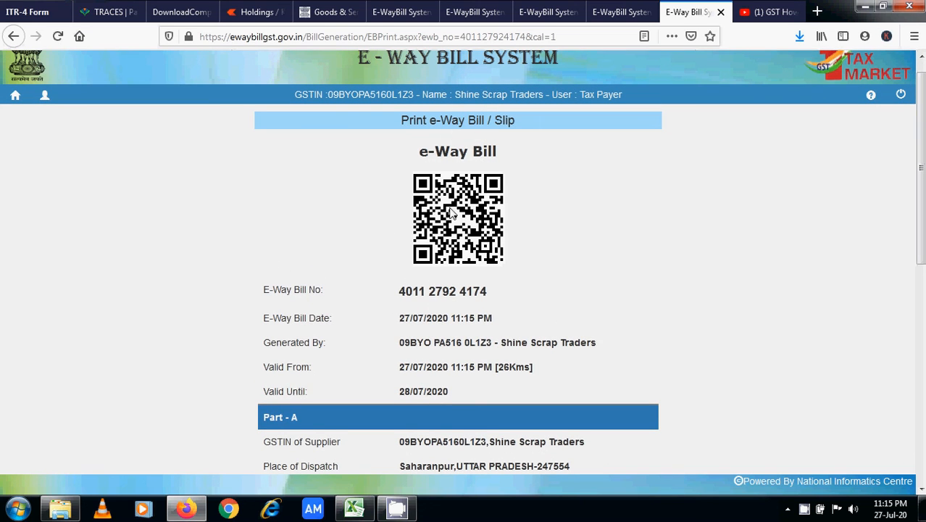
- Scroll down the slip page and open the Detailed Print view
scroll(464, 290, "down", 10)
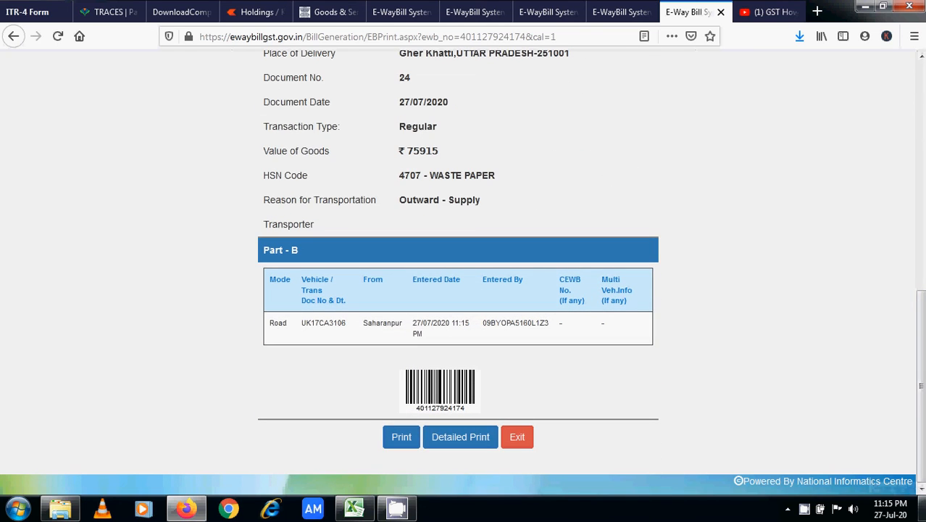
left_click(458, 439)
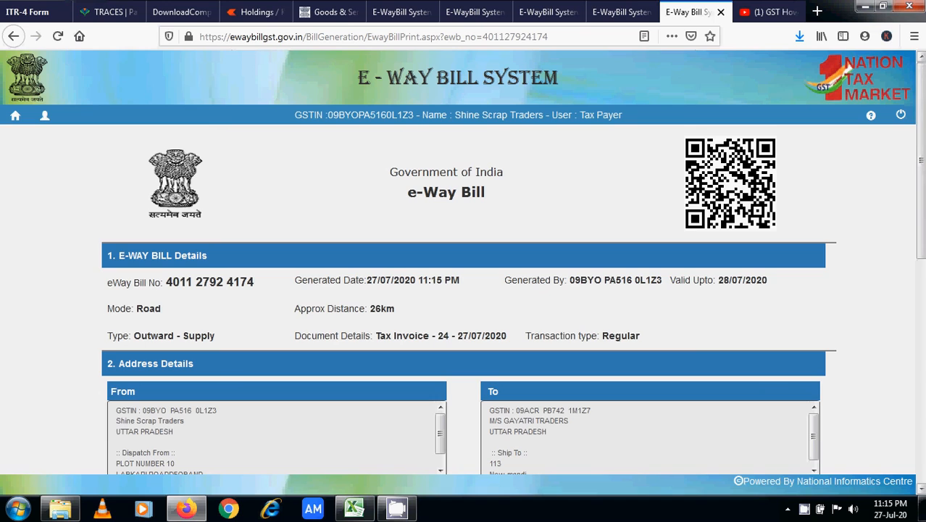